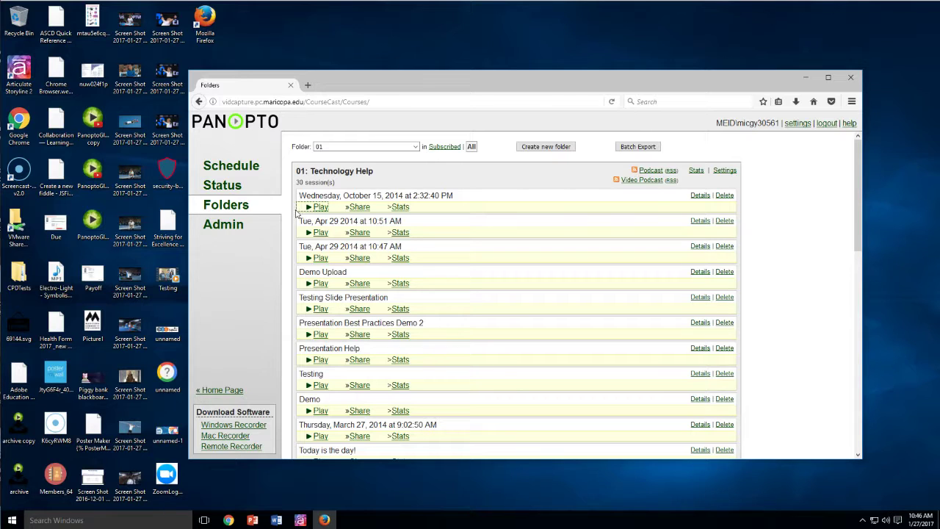
Play the Wednesday, October 15, 2014 Panopto session in the viewer, then launch Screencast-O-Matic
left_click(320, 208)
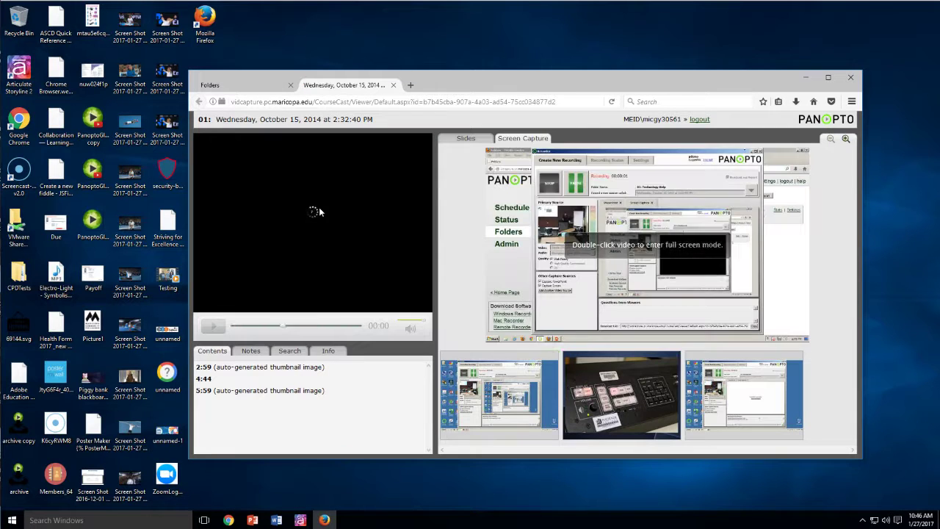
left_click(218, 328)
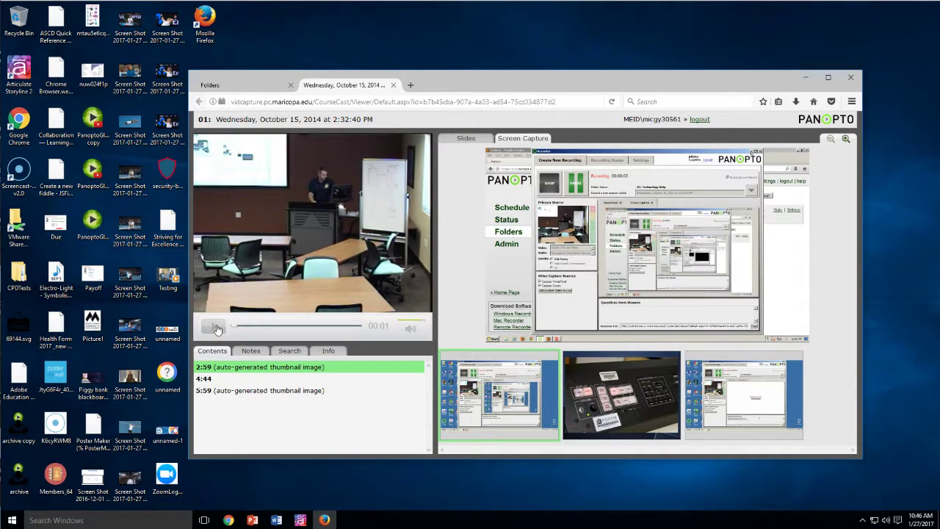
left_click(19, 170)
double_click(18, 171)
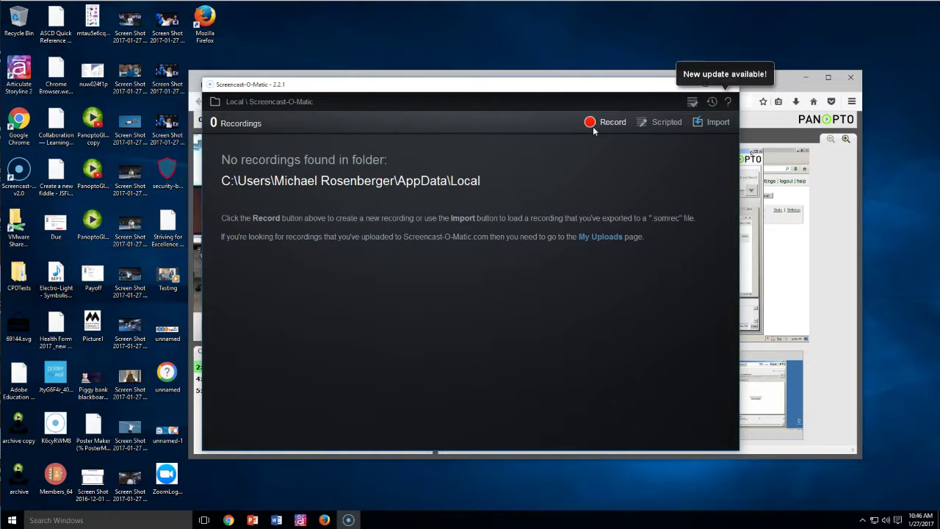
Frame the Panopto browser in a 1284 x 720 capture area with Computer Audio set to Yes
left_click(592, 123)
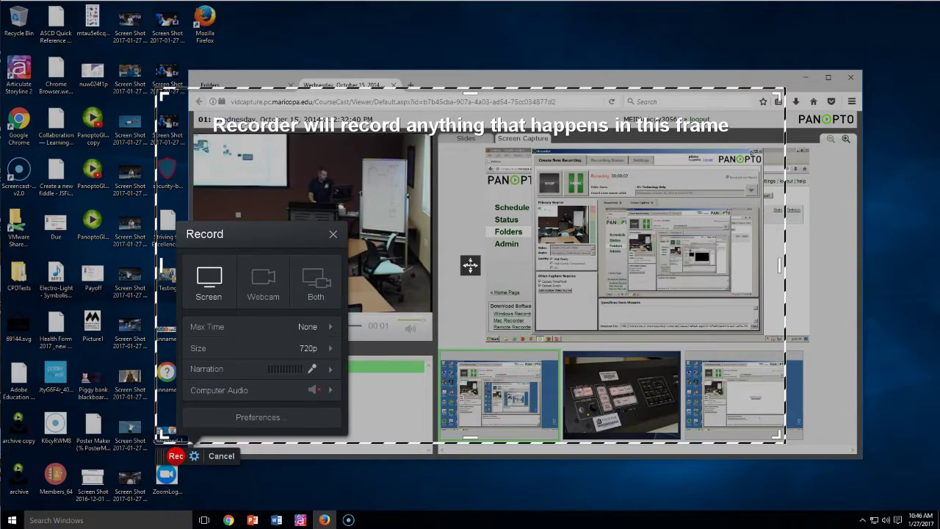
left_click_drag(470, 264, 505, 286)
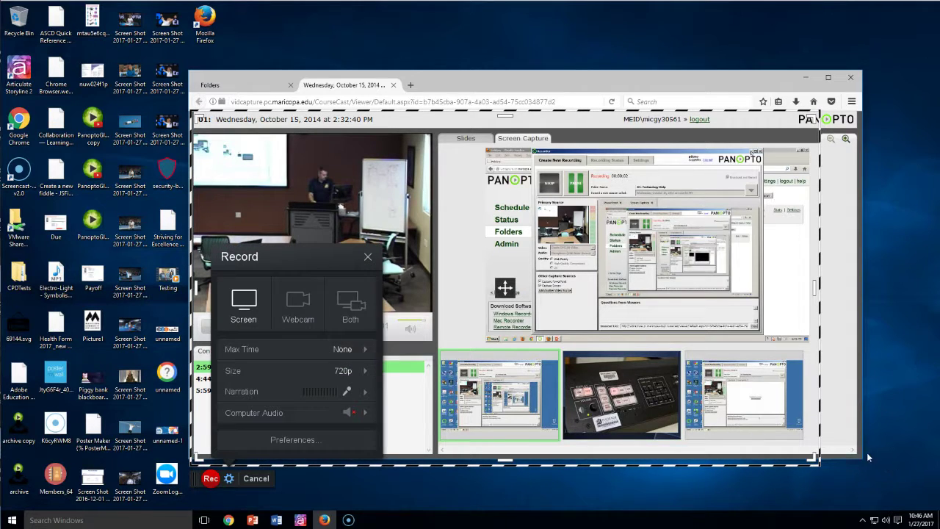
left_click_drag(865, 457, 822, 462)
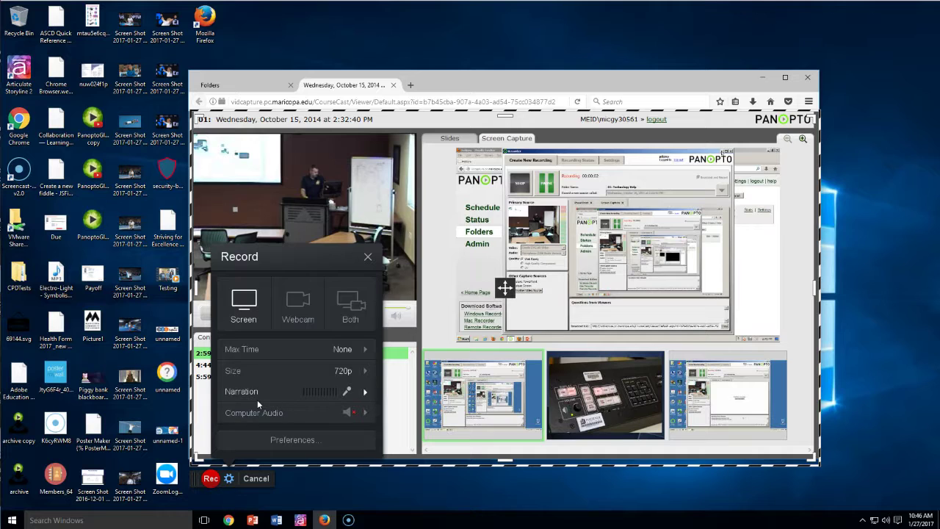
left_click(365, 413)
left_click(411, 412)
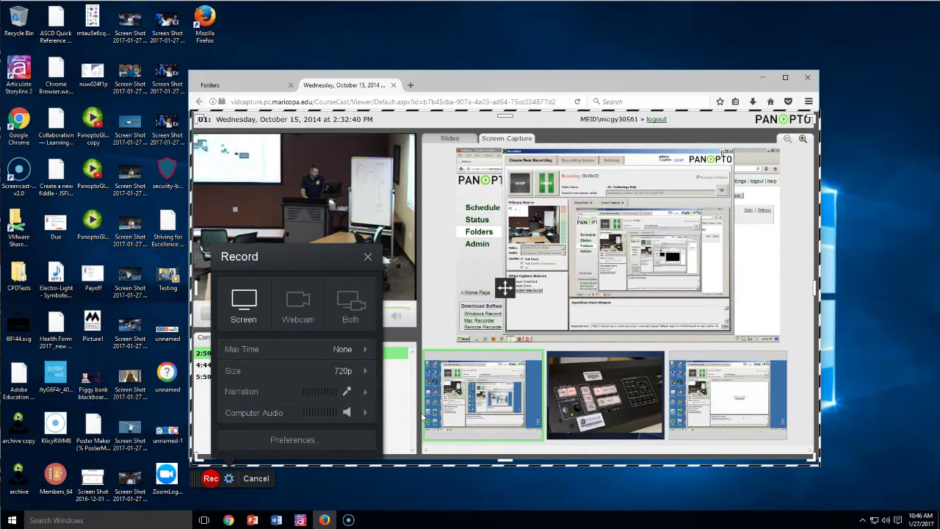
left_click(367, 258)
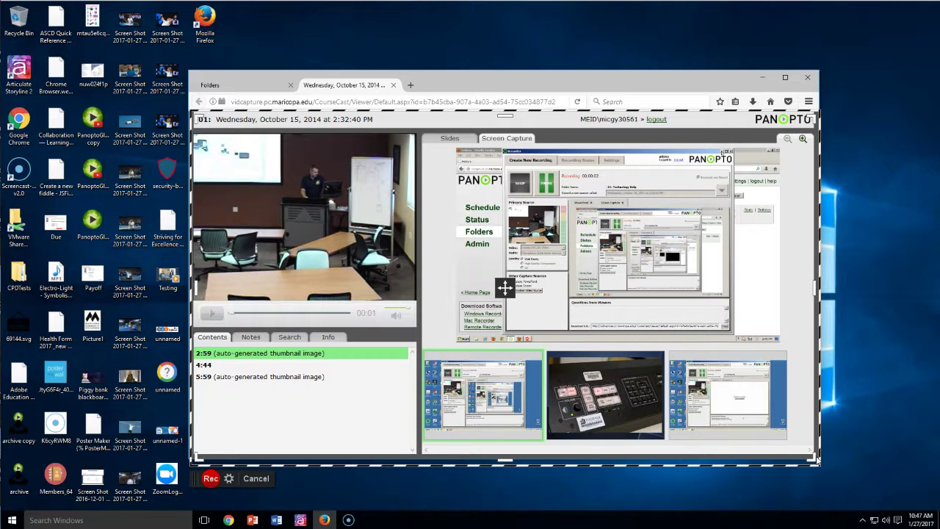
left_click_drag(817, 460, 814, 457)
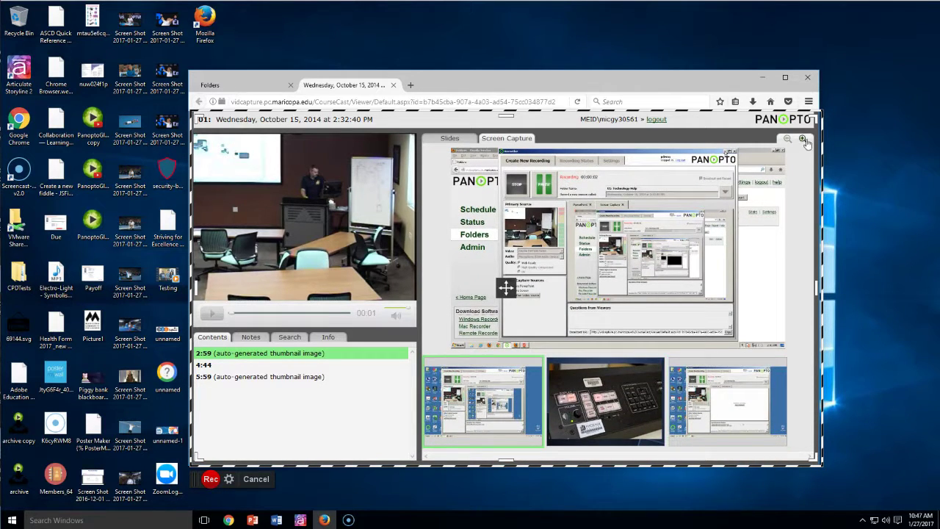
Switch Panopto to its zoomed Screen Capture view and fit Firefox inside the capture frame
left_click(804, 140)
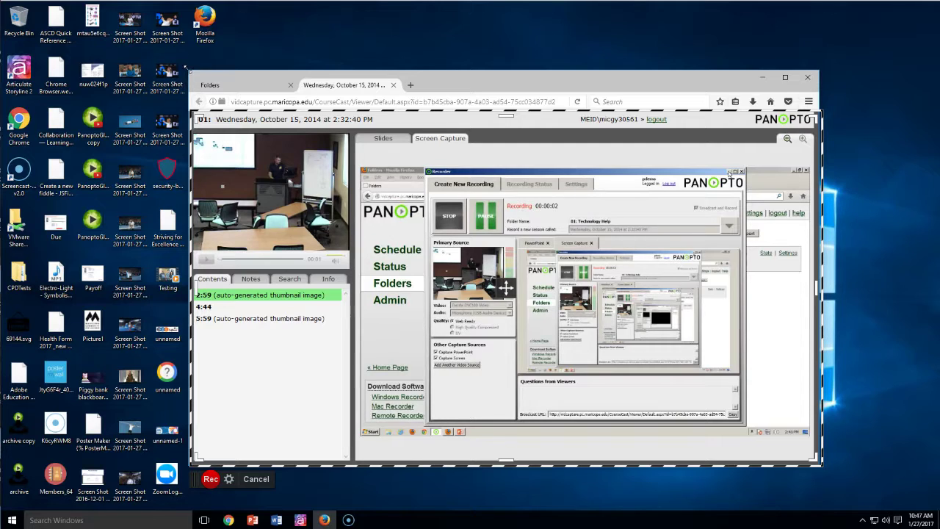
left_click_drag(186, 71, 28, 52)
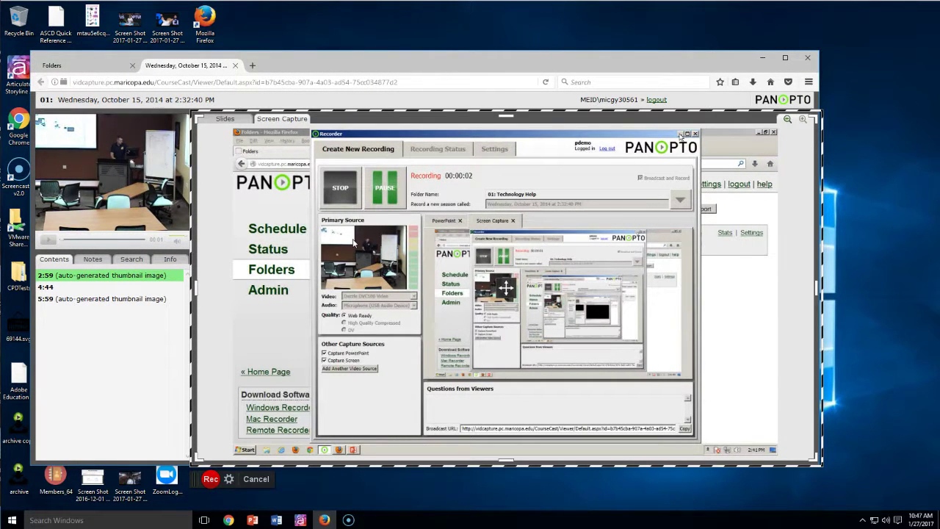
left_click(258, 120)
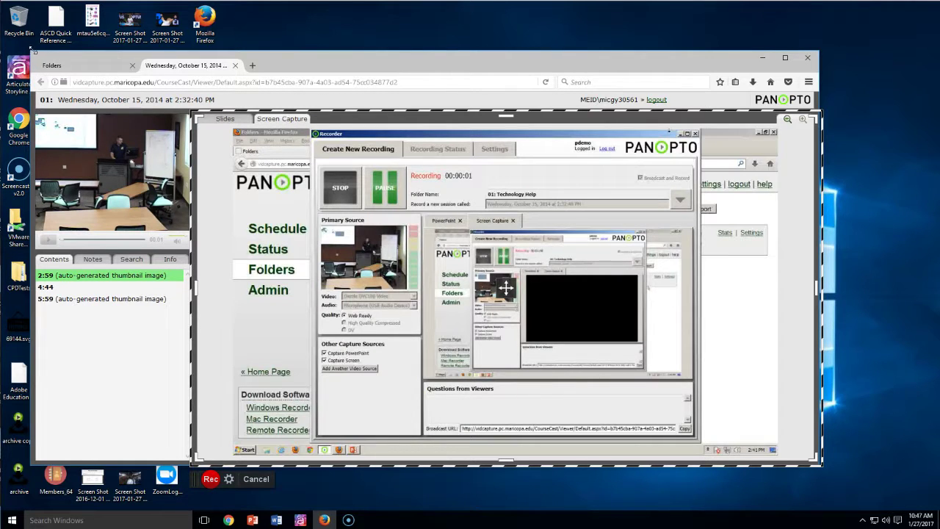
left_click_drag(32, 49, 191, 72)
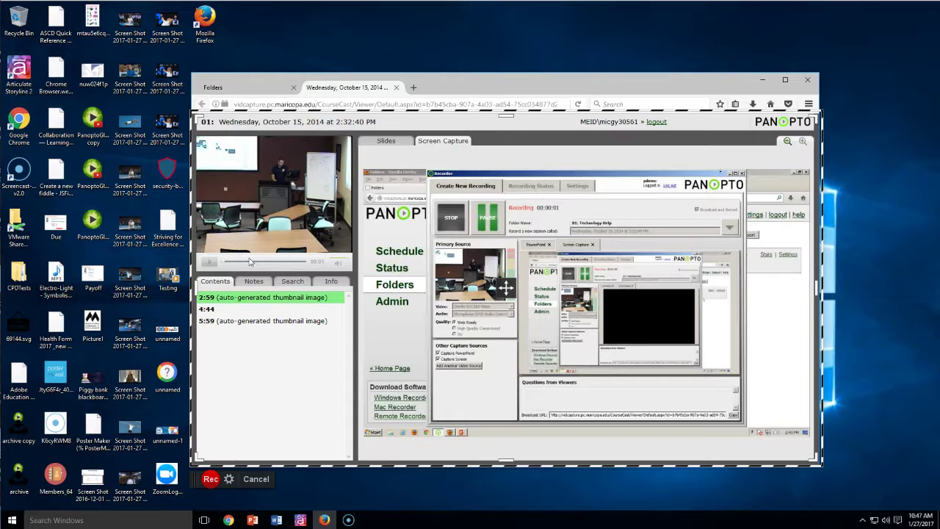
Start recording and capture about 26 seconds of the Panopto session playback
left_click(211, 480)
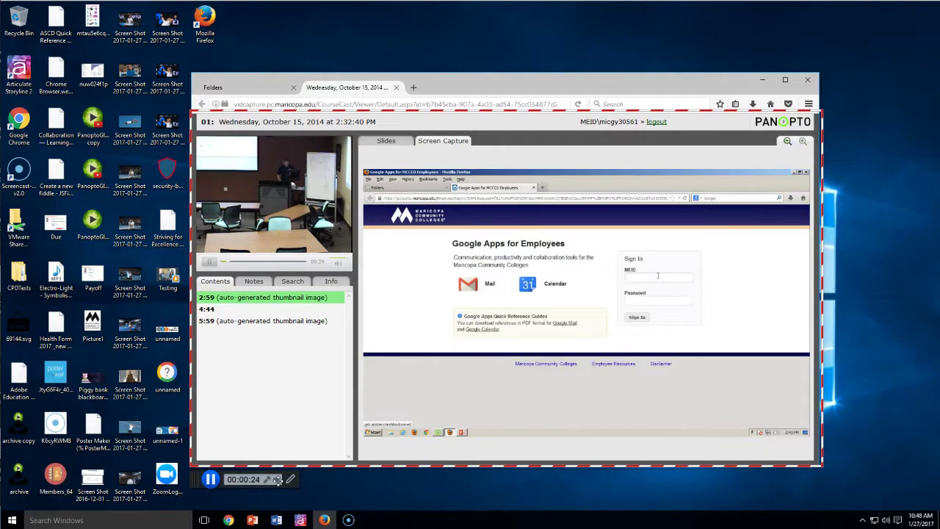
Stop the 27-second recording, close the Panopto window, and nudge the recorder window up and right
left_click(210, 479)
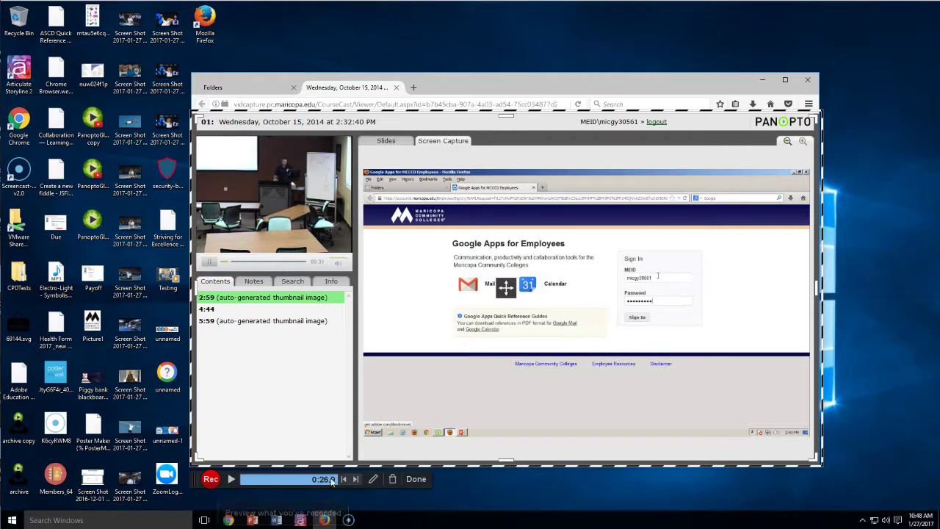
left_click(413, 478)
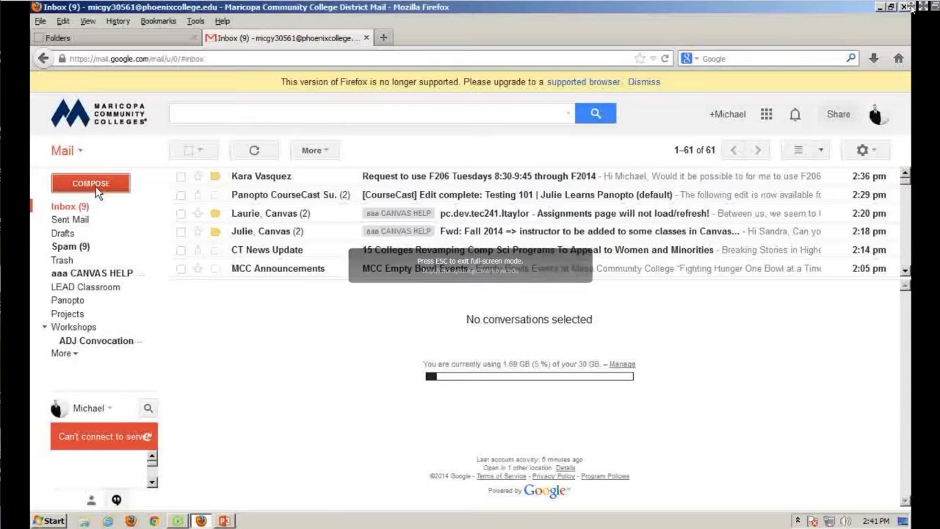
left_click(90, 183)
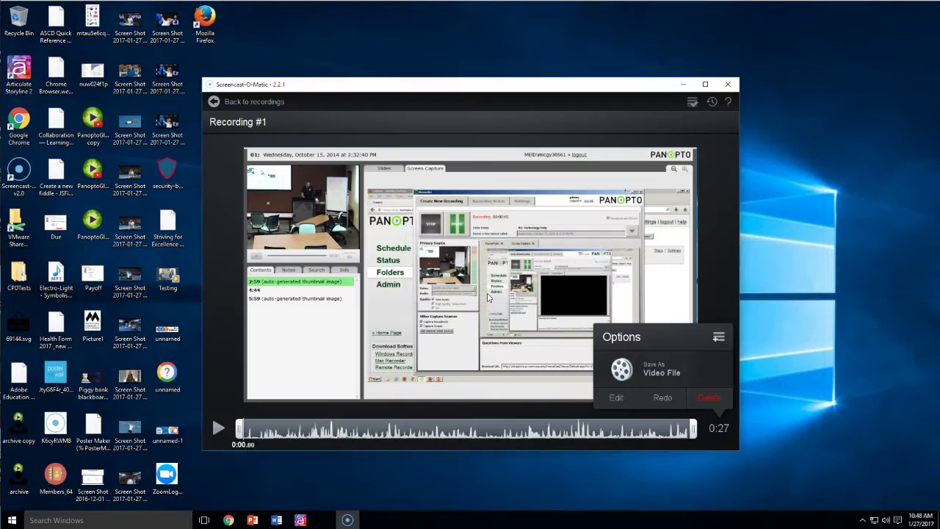
left_click(811, 79)
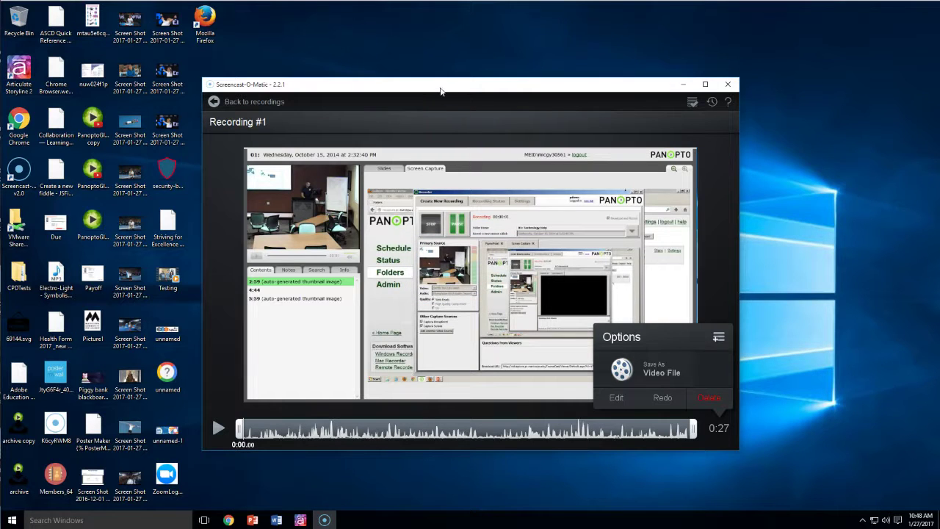
left_click_drag(443, 88, 490, 83)
Open Recording #1 in the editor and cut its first 15.80 seconds
mouse_move(554, 345)
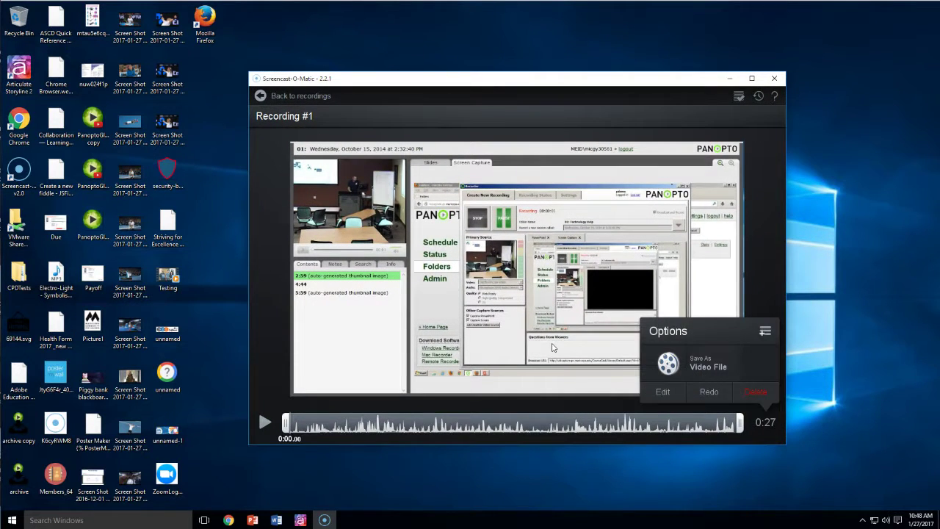
left_click(667, 390)
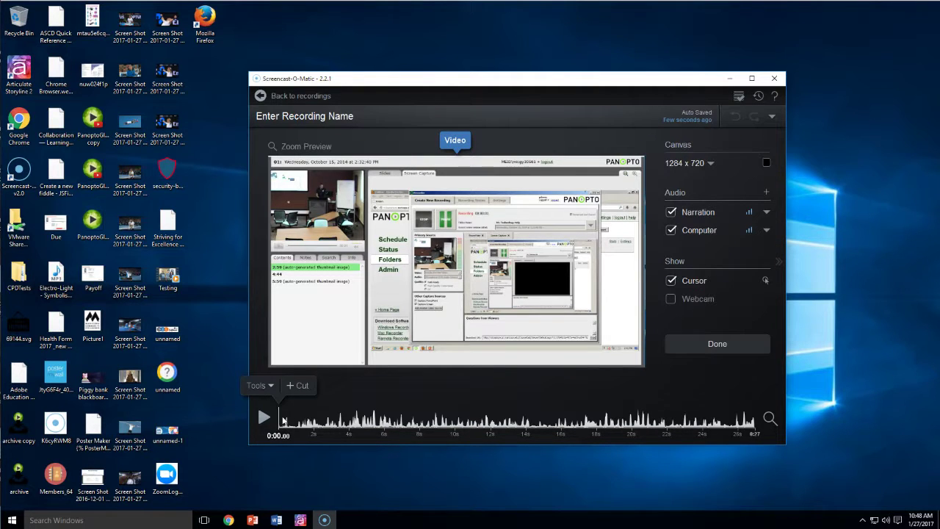
left_click_drag(284, 420, 558, 426)
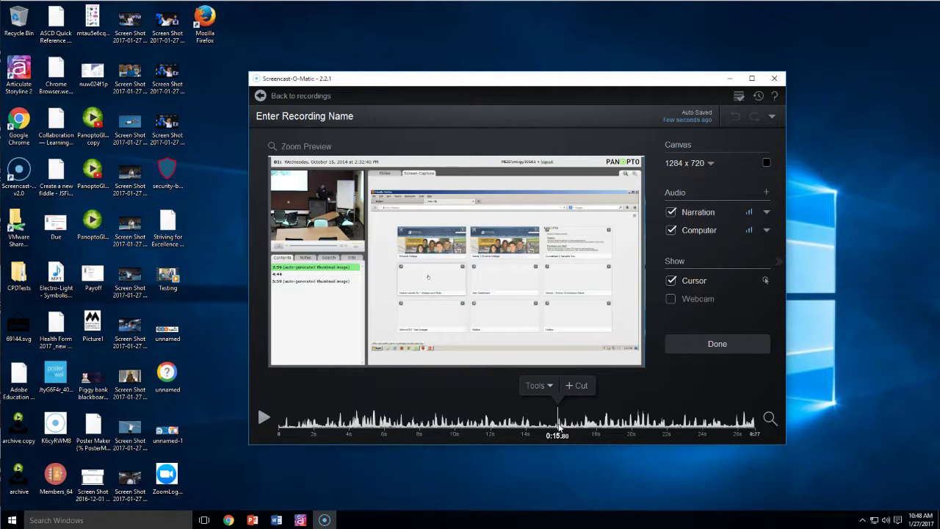
left_click(578, 384)
left_click_drag(557, 417, 211, 417)
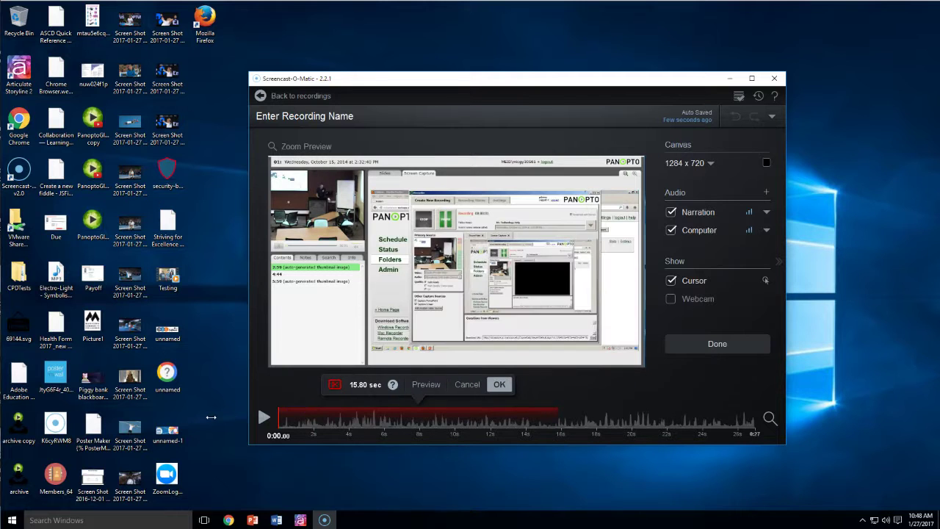
left_click(500, 385)
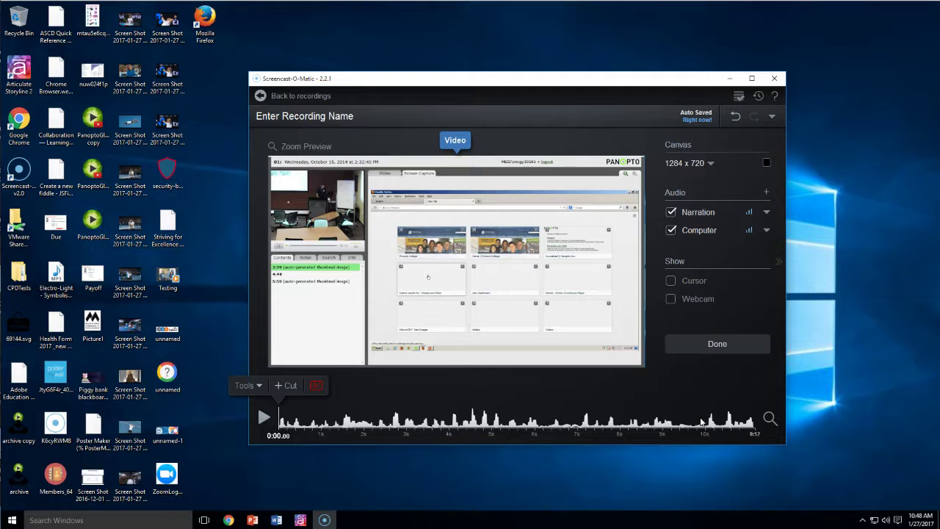
Cut the final 2.04 seconds from 0:09.12 onward and finish editing
left_click_drag(711, 421, 768, 417)
left_click(688, 385)
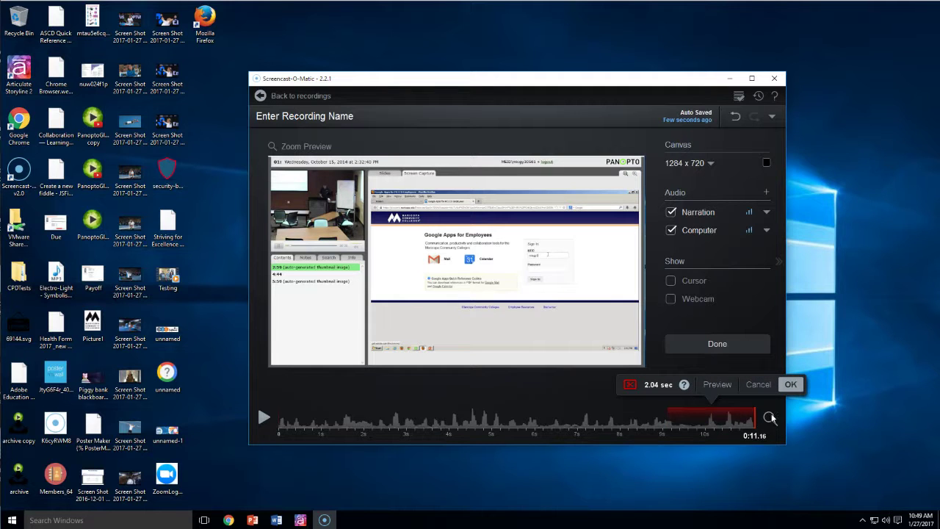
left_click(789, 385)
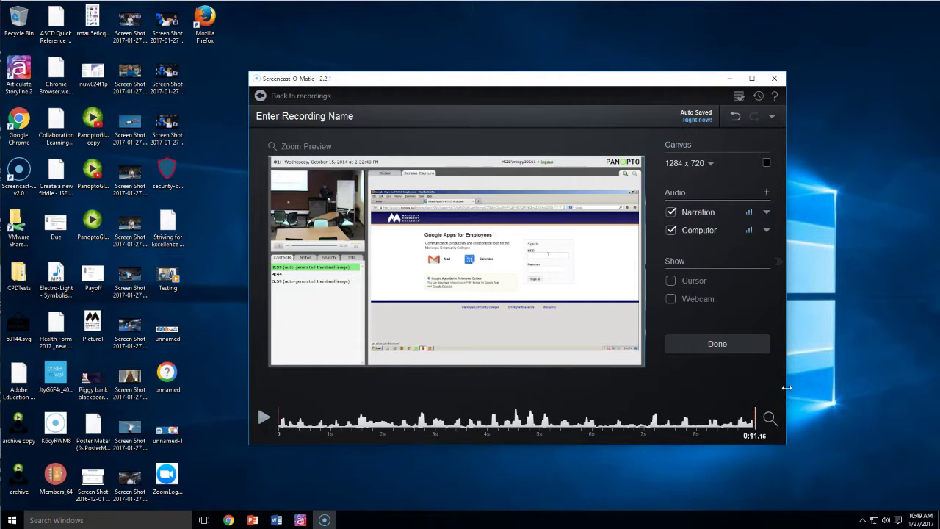
left_click(720, 344)
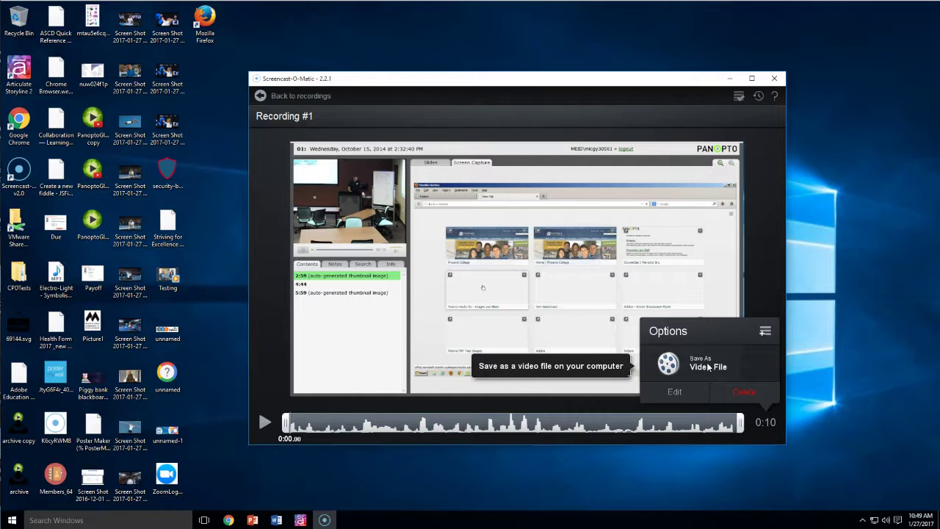
Choose video file output as MP4 with the filename 'MyRecording 001'
left_click(709, 367)
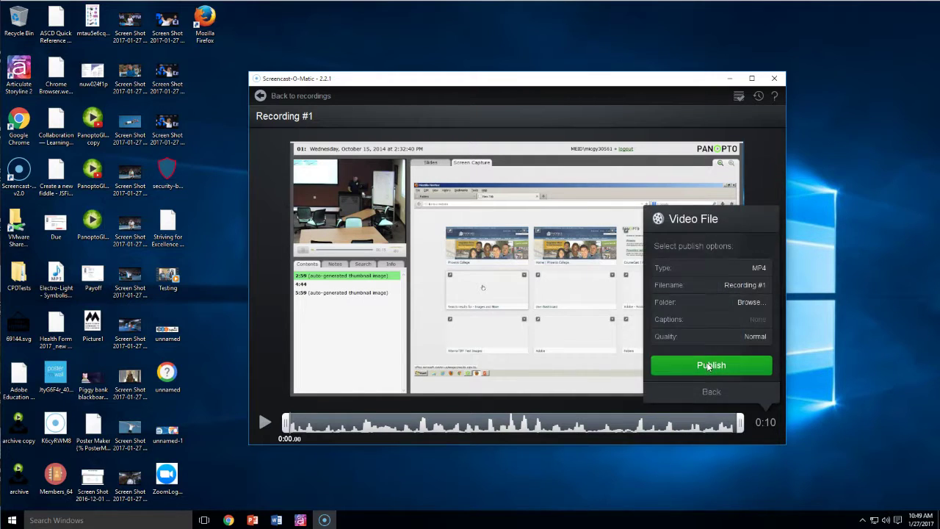
left_click(744, 285)
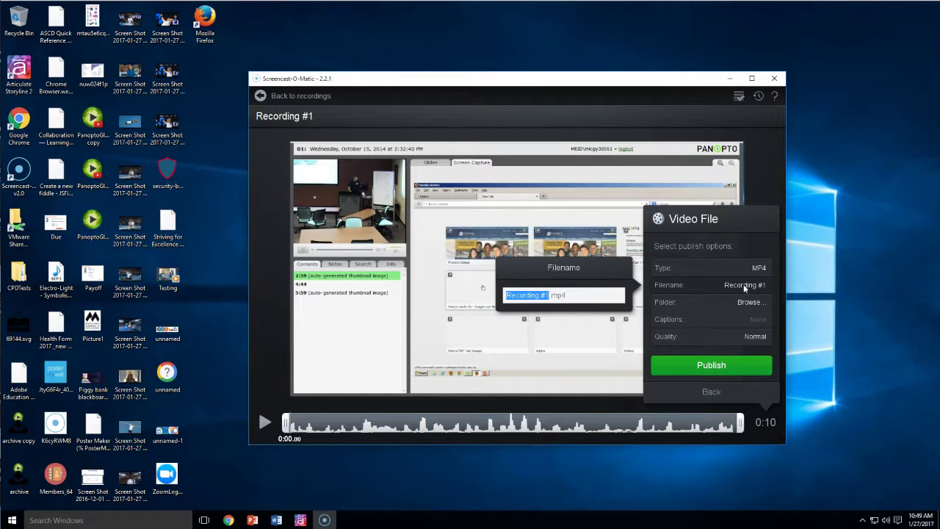
type("MyRecording 001")
key("Return")
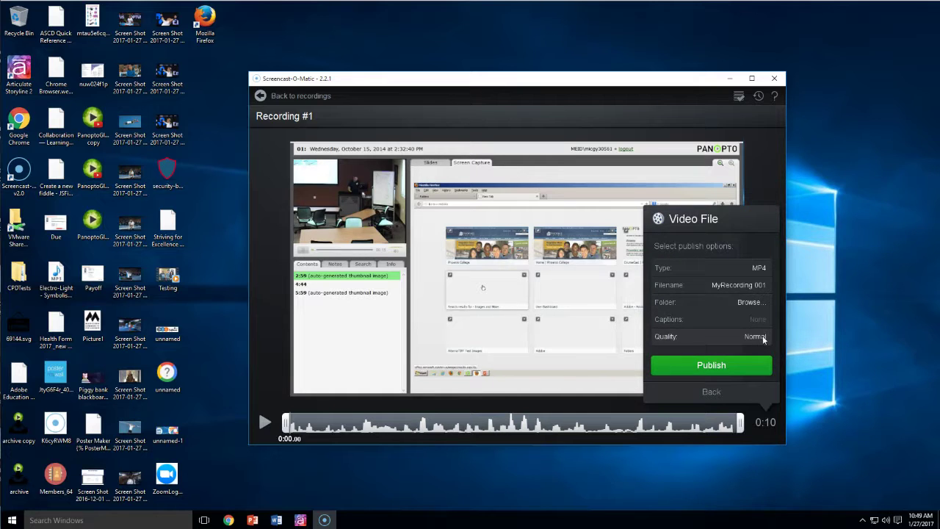
Publish MyRecording 001.mp4 to the Desktop folder and close the finished progress dialog
left_click(752, 302)
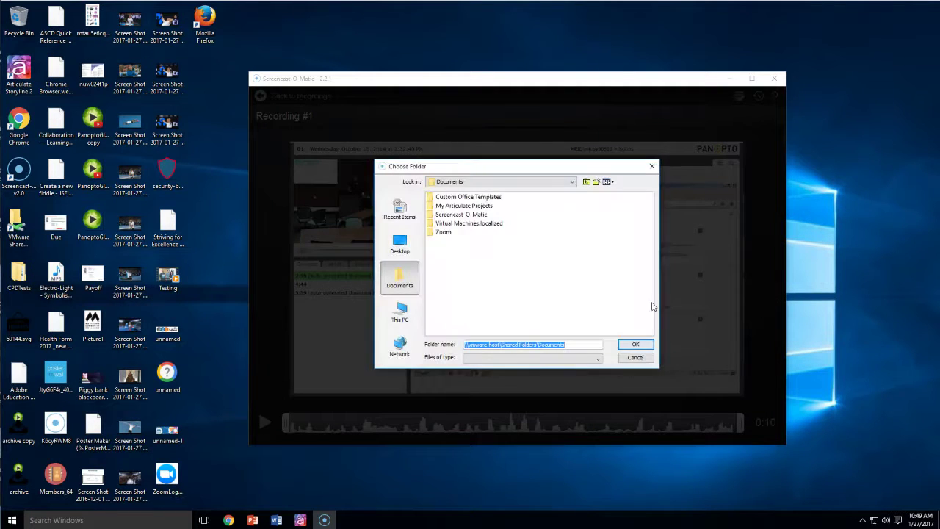
left_click(399, 245)
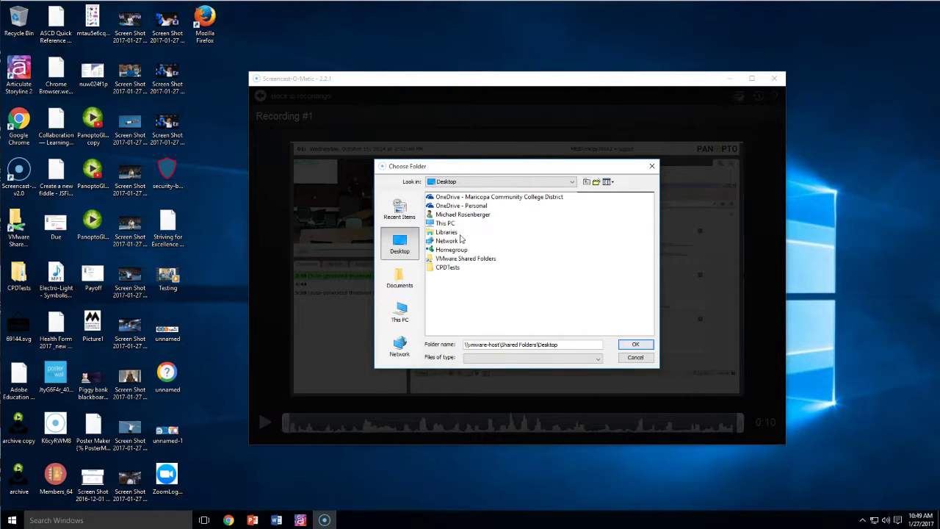
left_click(632, 345)
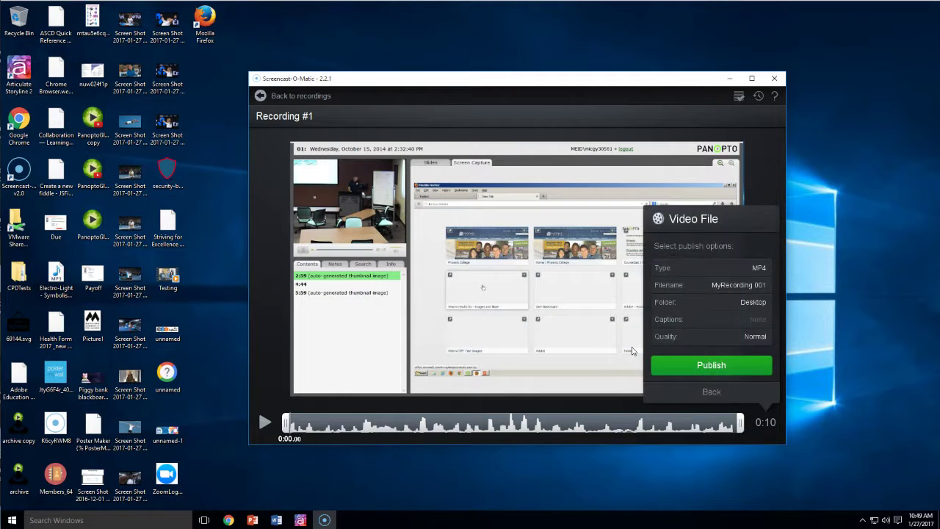
left_click(727, 367)
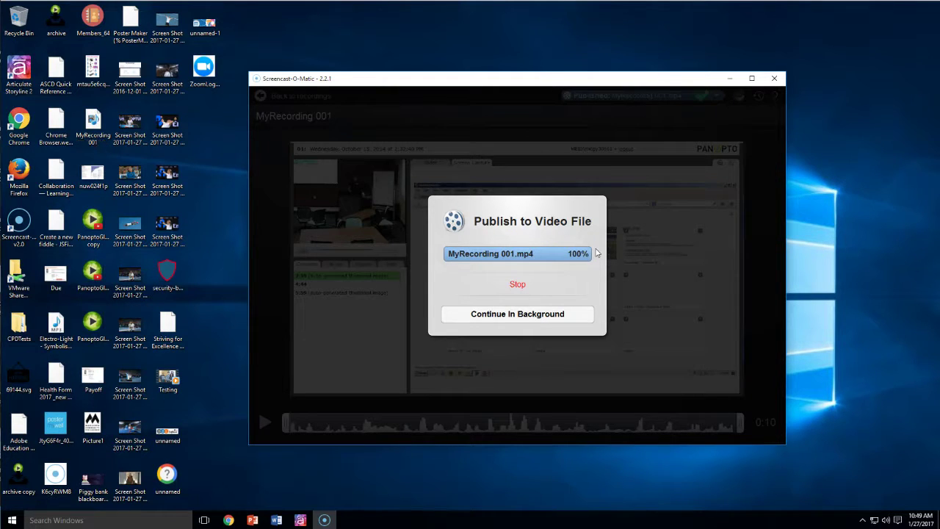
left_click(530, 339)
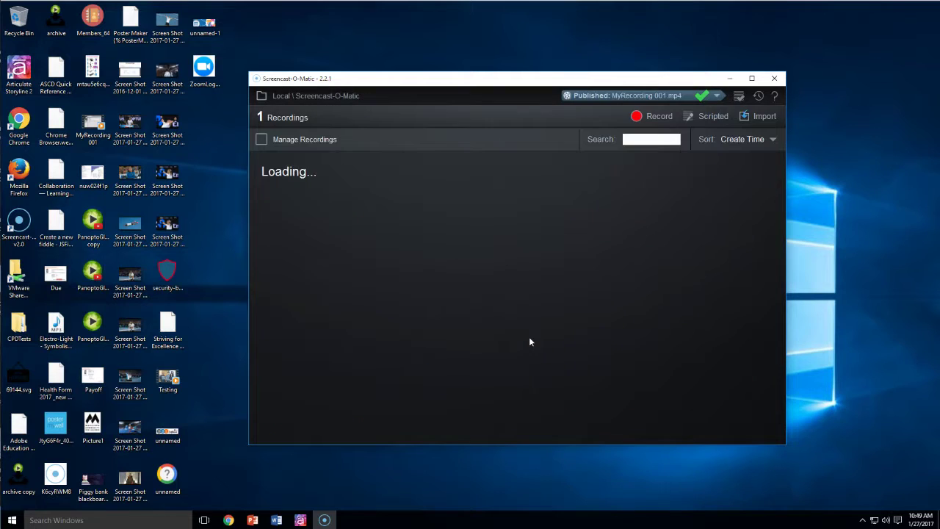